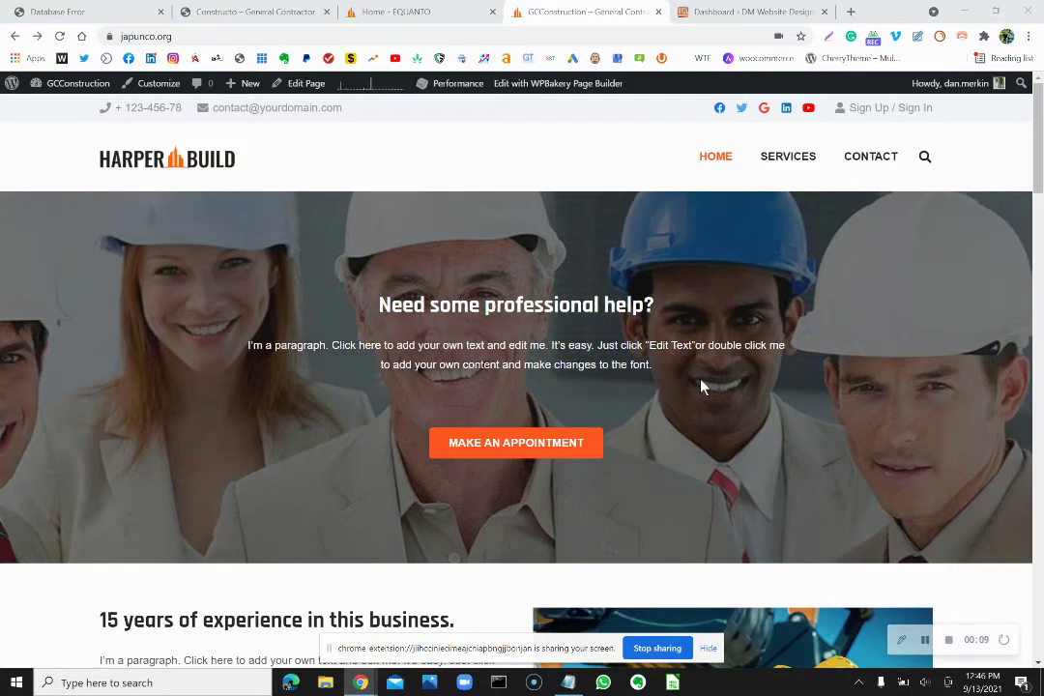
Open the construction home page in the WPBakery frontend editor from the admin bar
scroll(702, 386, down, 3)
scroll(703, 387, up, 3)
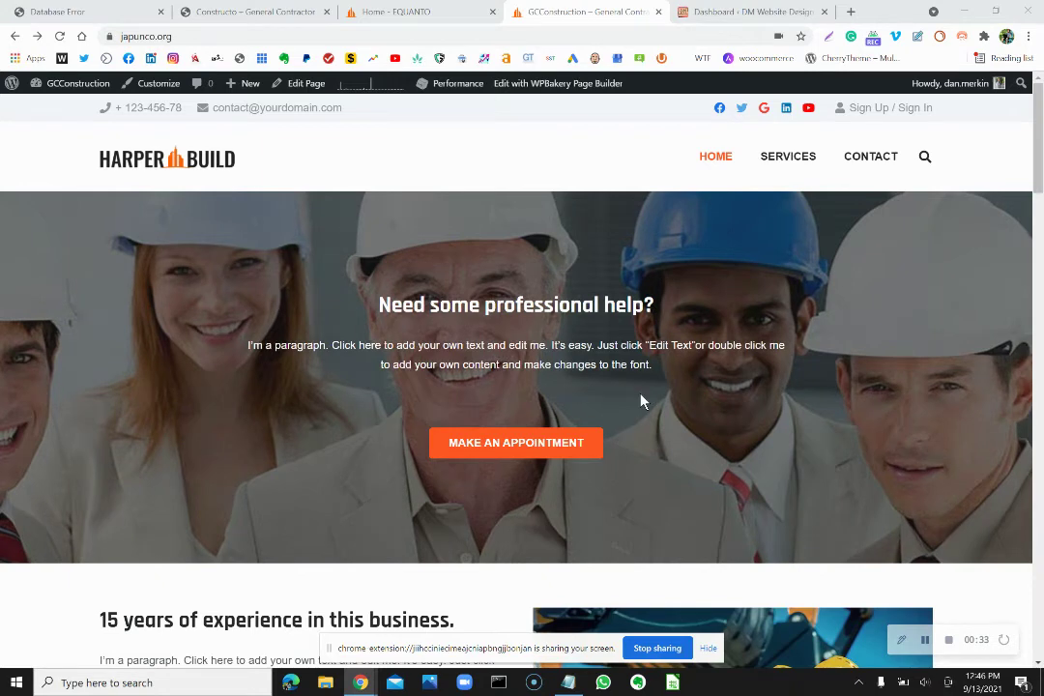
scroll(641, 401, down, 1)
scroll(641, 400, up, 1)
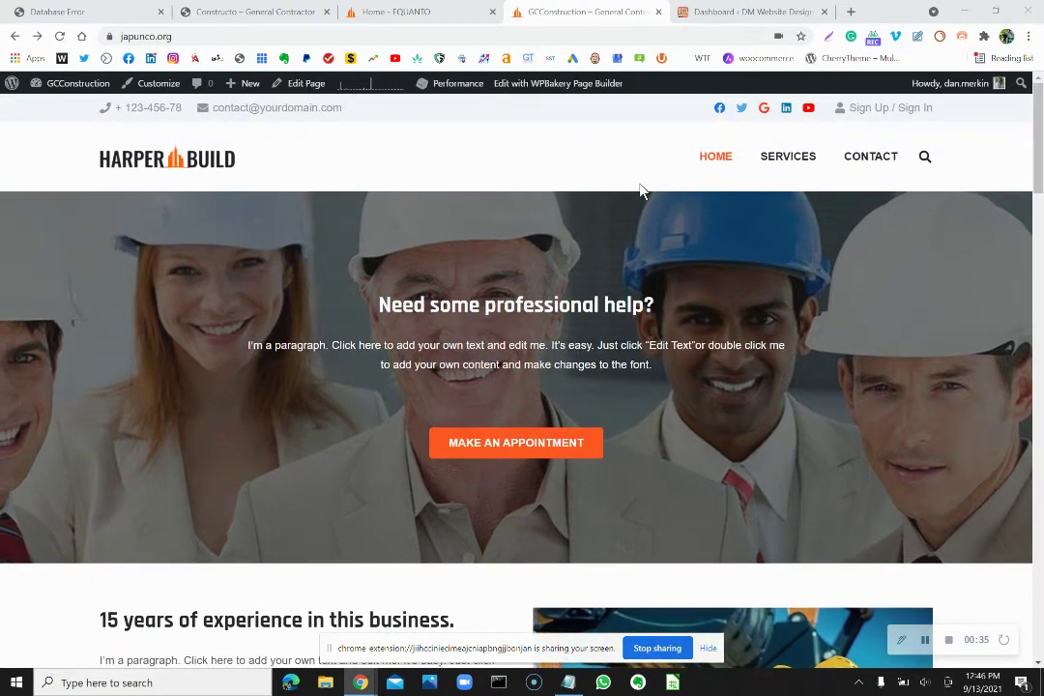
click(564, 90)
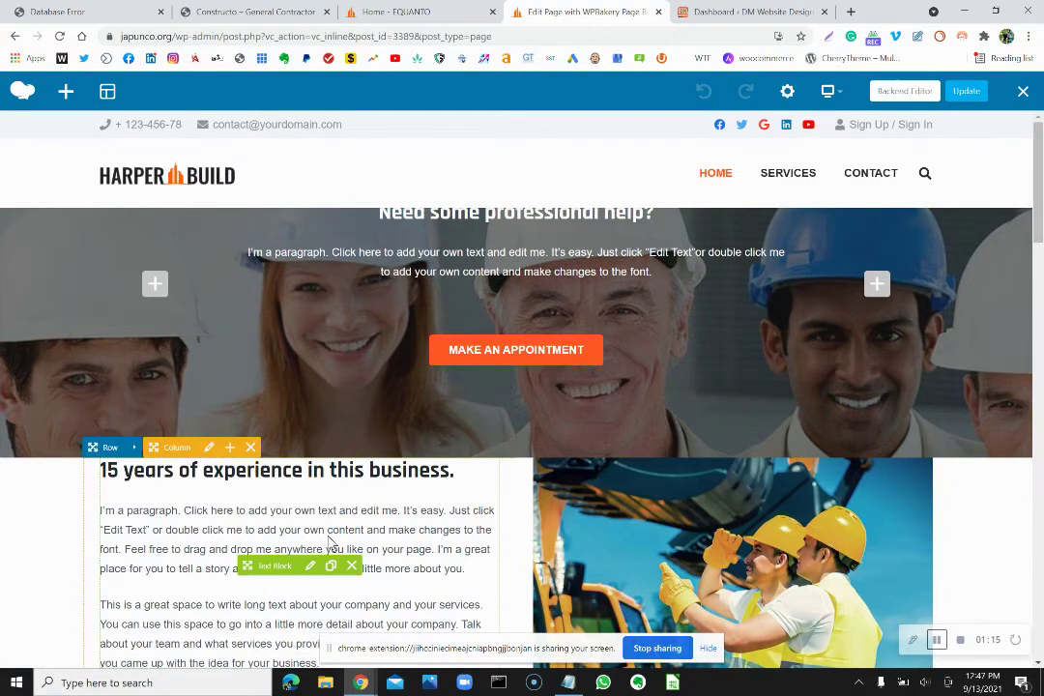
scroll(328, 543, down, 10)
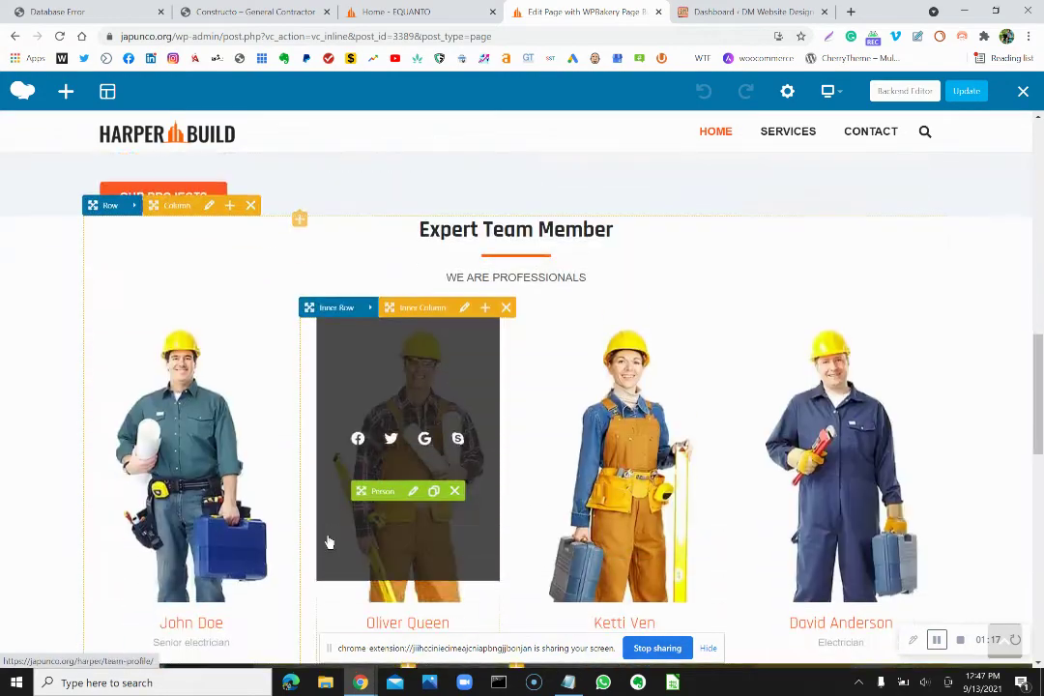
scroll(329, 543, down, 3)
scroll(329, 544, down, 3)
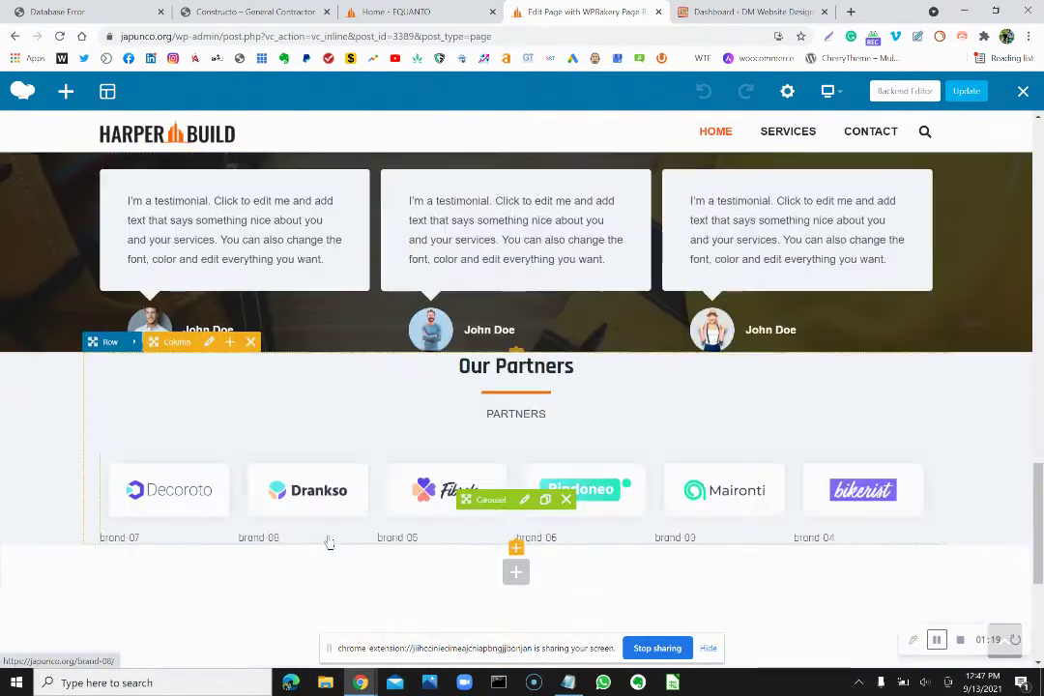
scroll(329, 543, down, 3)
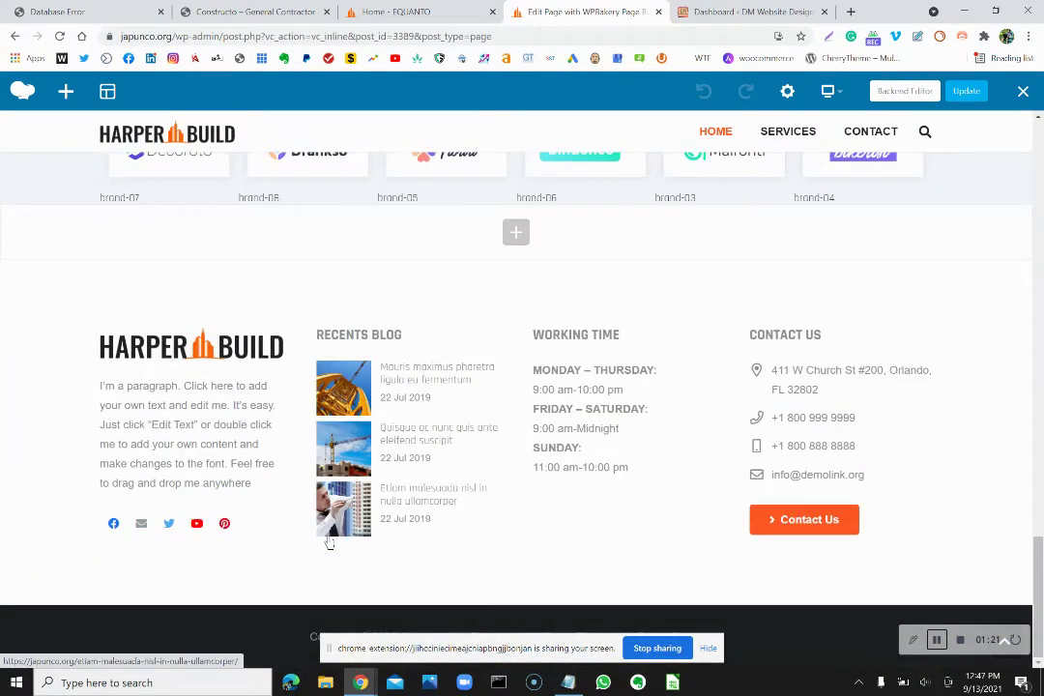
scroll(599, 427, up, 15)
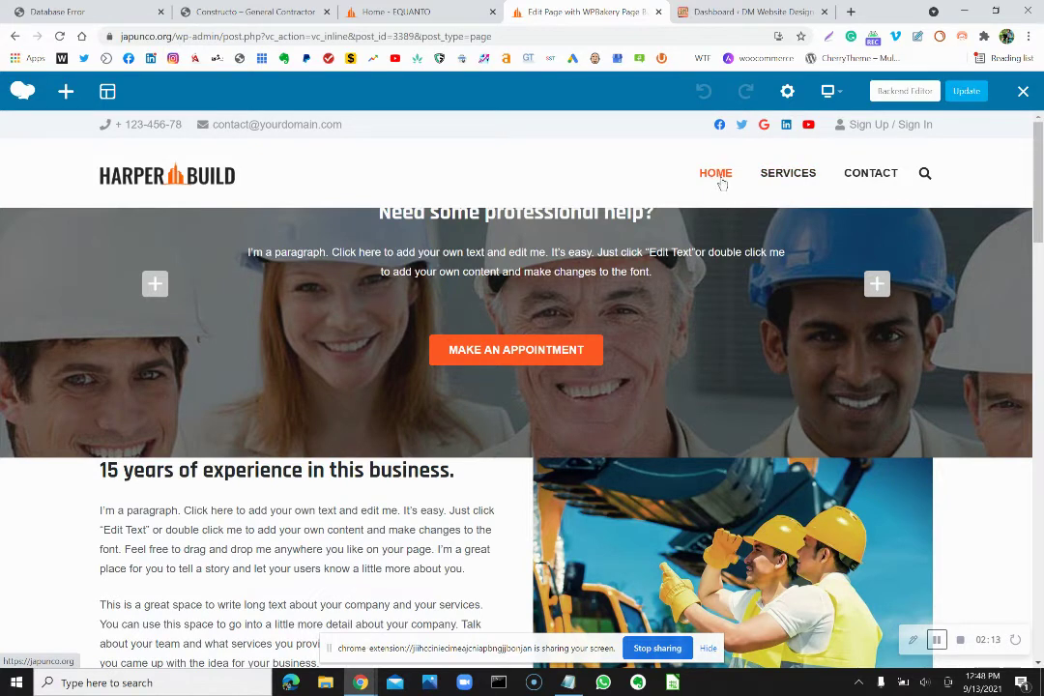
Scroll down to the four-item Popular Questions accordion beside the Our Mission column
mouse_move(587, 314)
scroll(539, 420, down, 5)
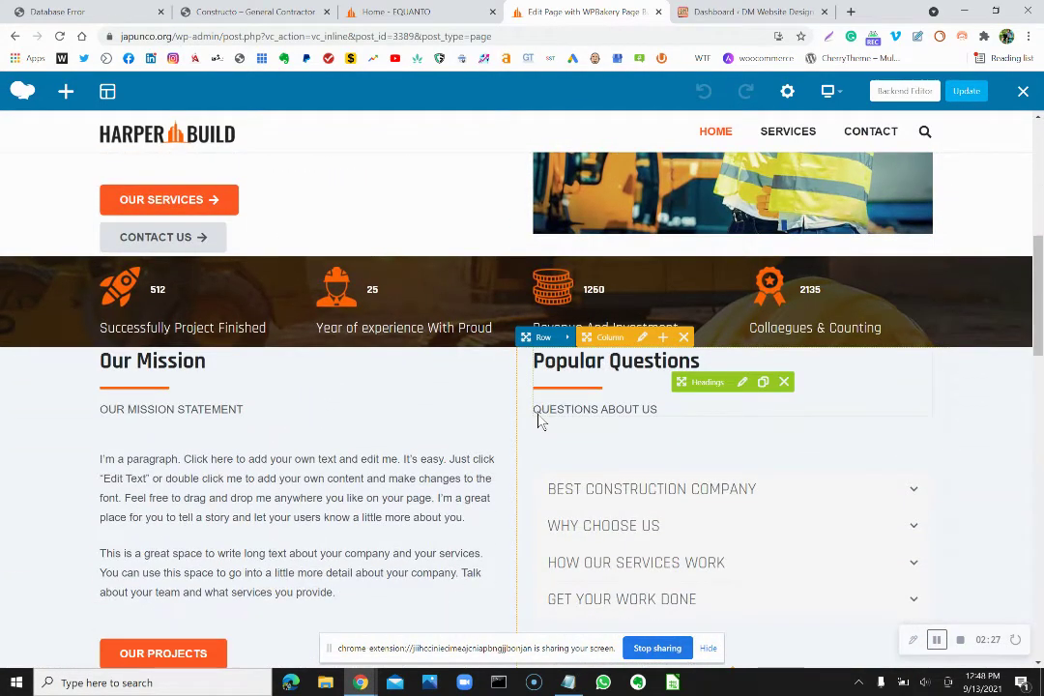
scroll(540, 421, down, 1)
scroll(540, 421, down, 2)
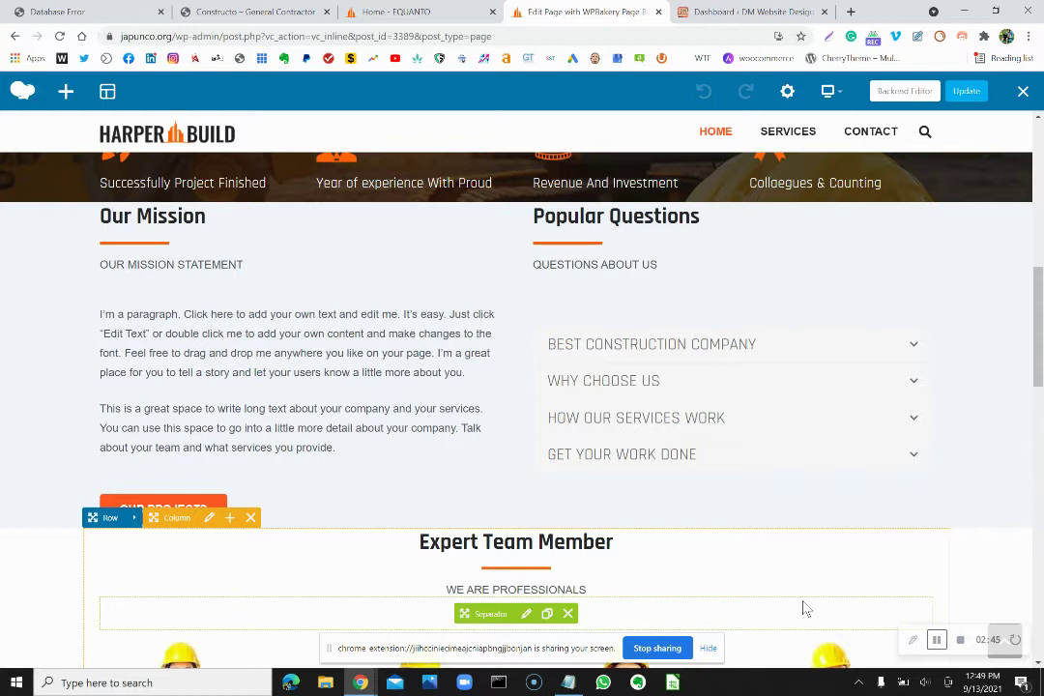
drag(803, 610, 543, 290)
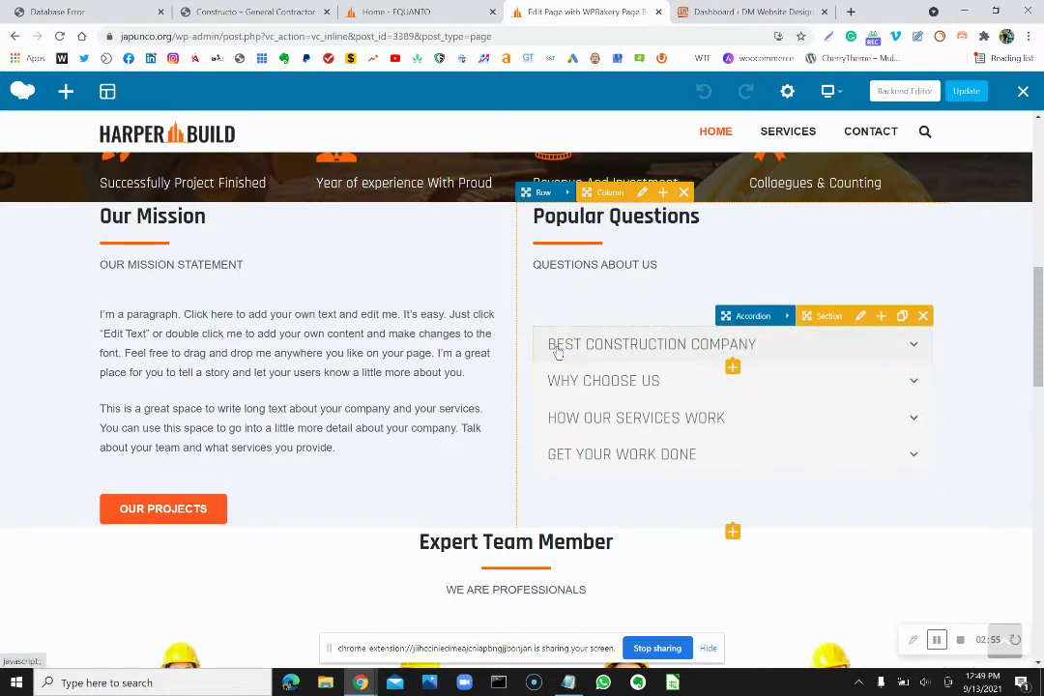
Expand Get Your Work Done, then reopen Best Construction Company to reveal its lorem ipsum text
click(913, 349)
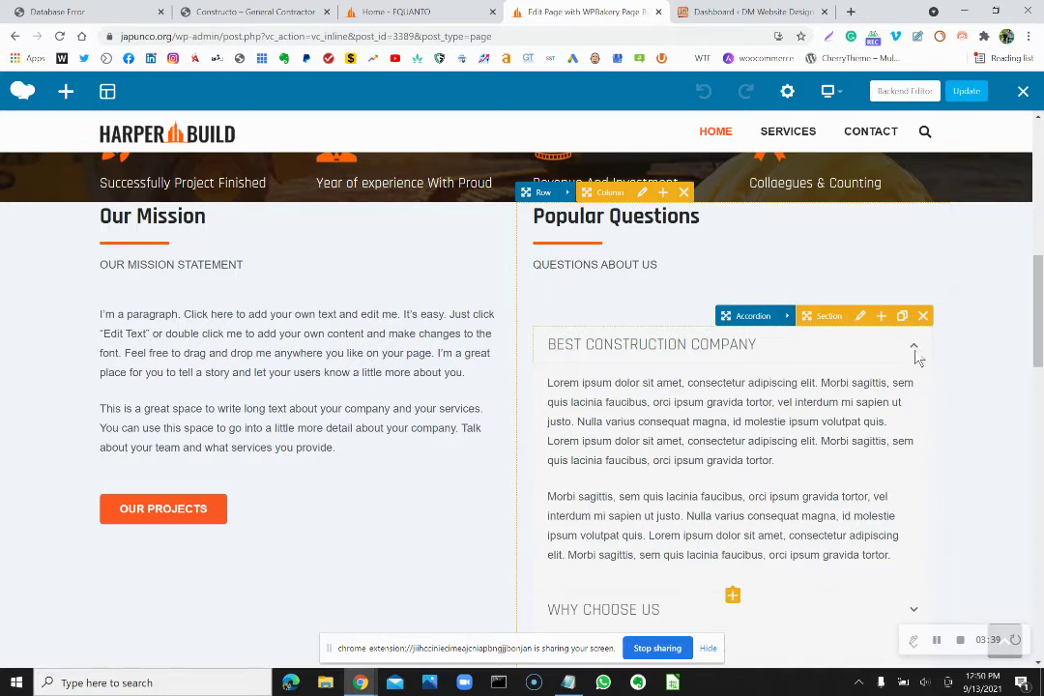
scroll(916, 357, down, 5)
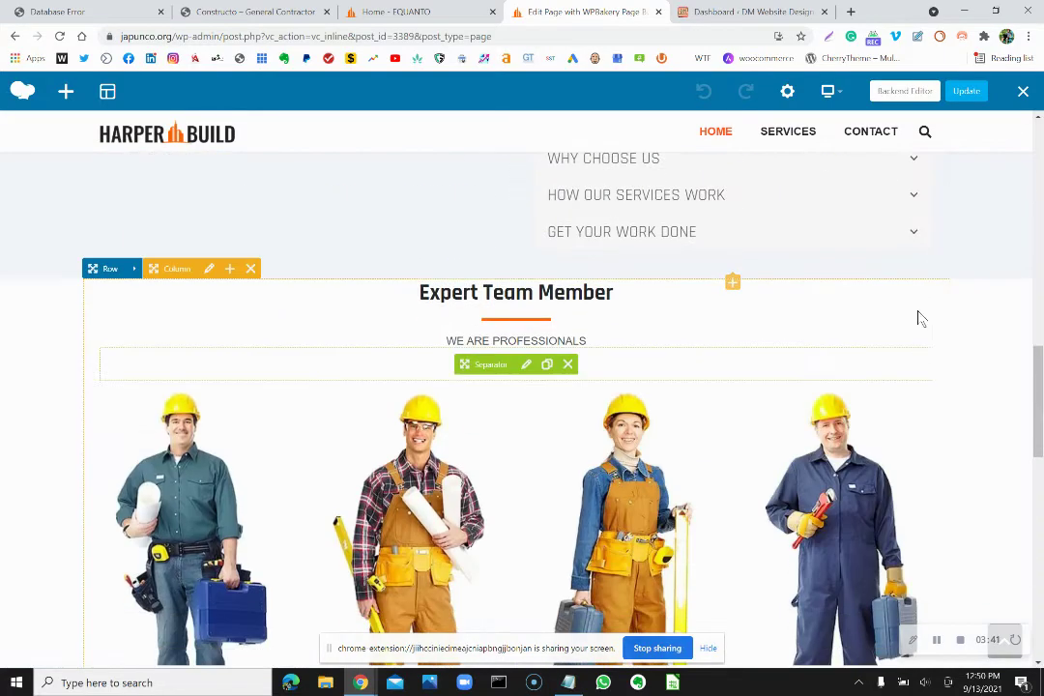
click(916, 236)
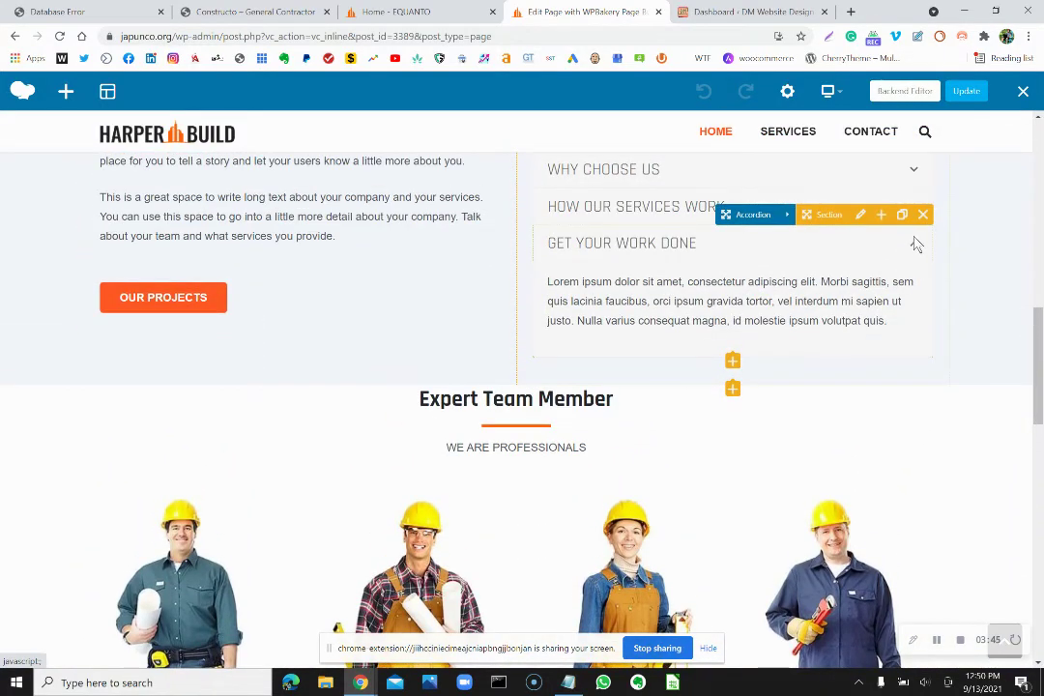
scroll(913, 242, up, 2)
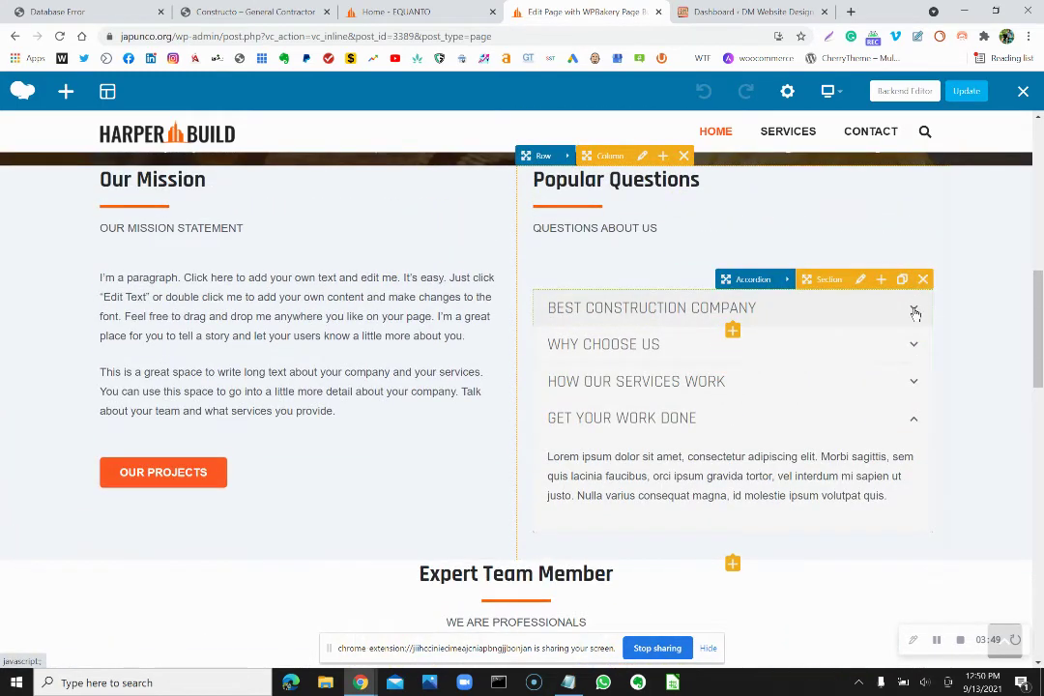
click(913, 311)
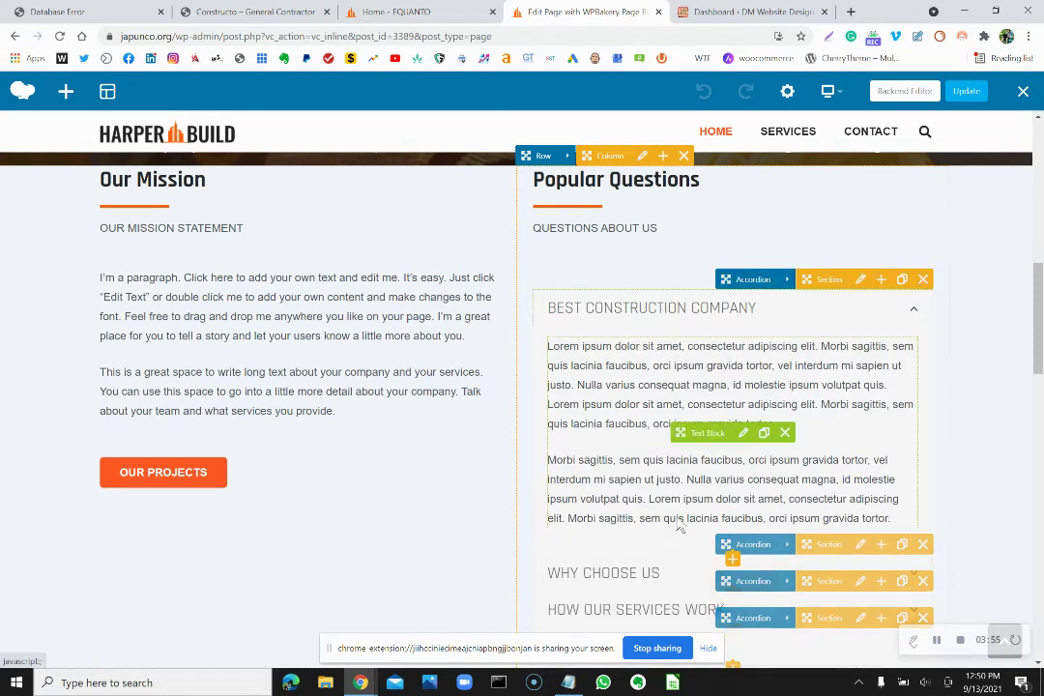
scroll(663, 488, down, 5)
scroll(663, 488, up, 4)
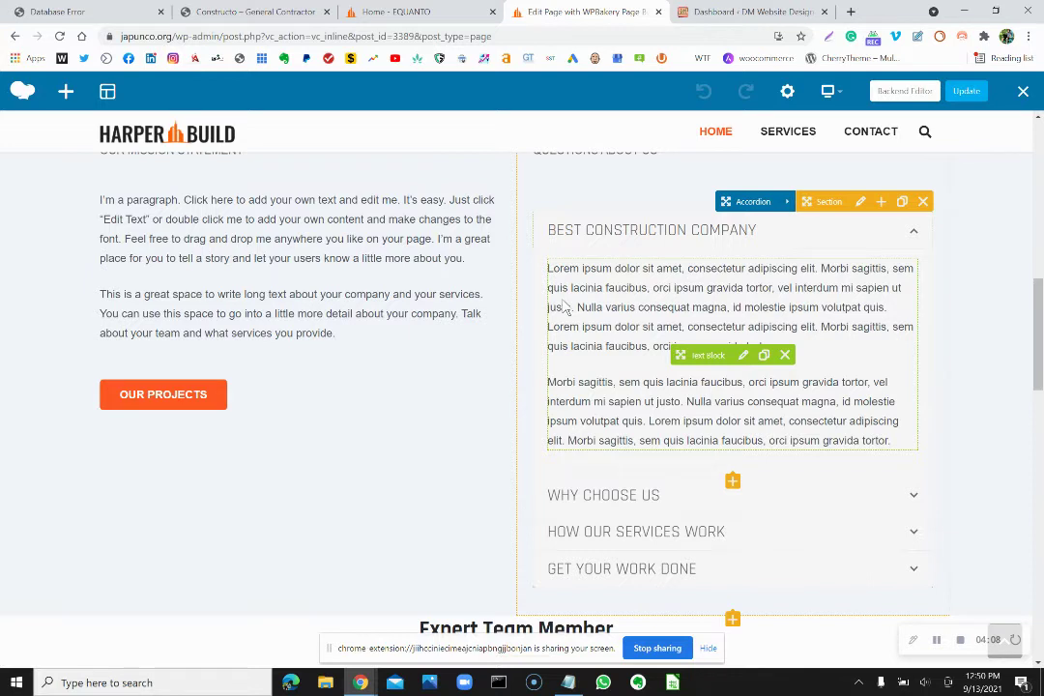
Delete all lorem ipsum from the Best Construction Company text block and save it empty
click(741, 357)
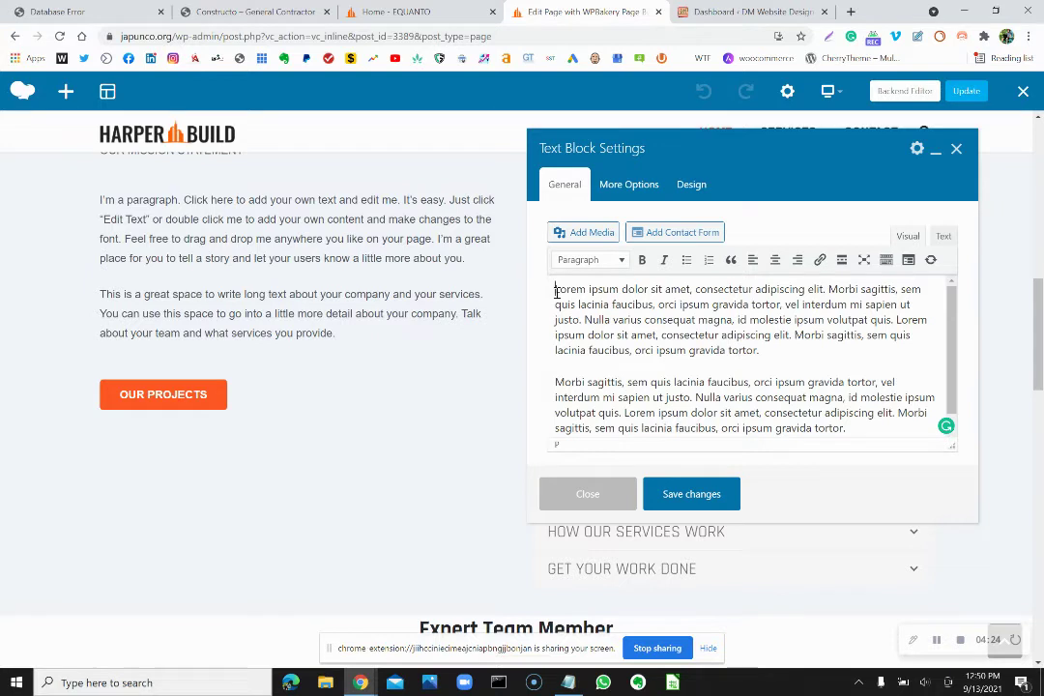
drag(554, 289, 612, 291)
double_click(614, 291)
click(614, 291)
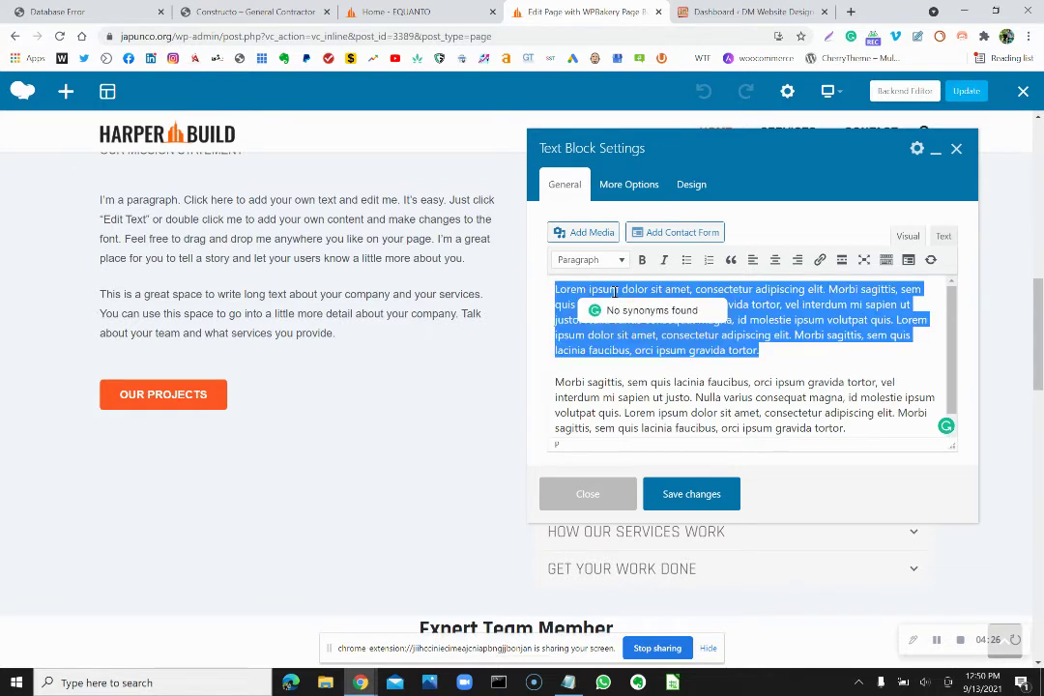
click(614, 291)
scroll(613, 291, down, 1)
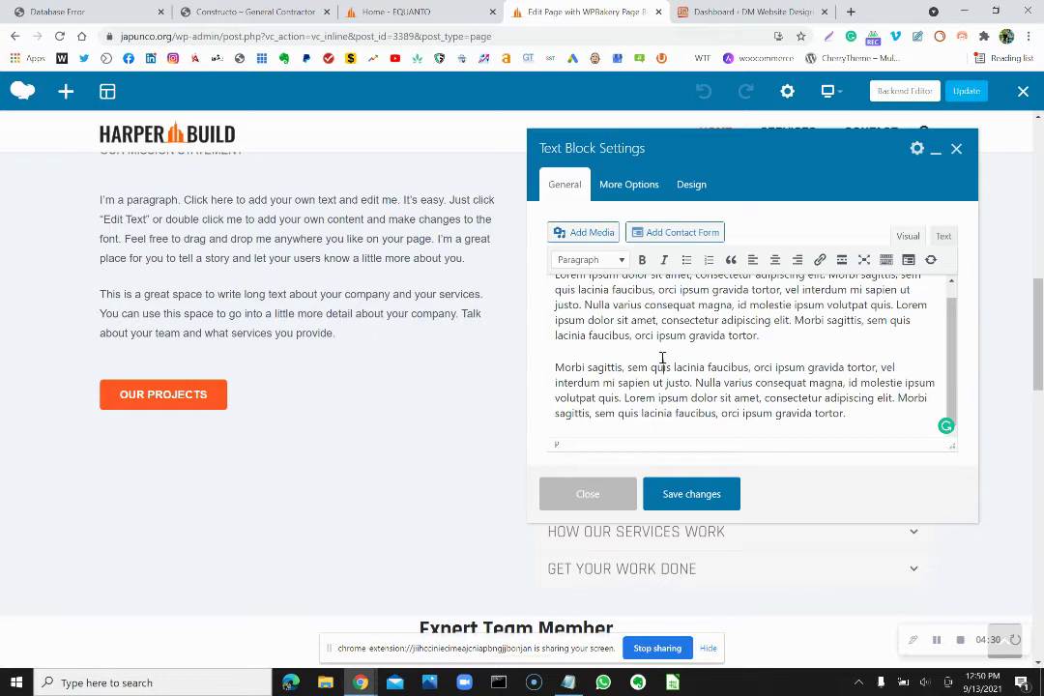
key(ctrl+a)
key(BackSpace)
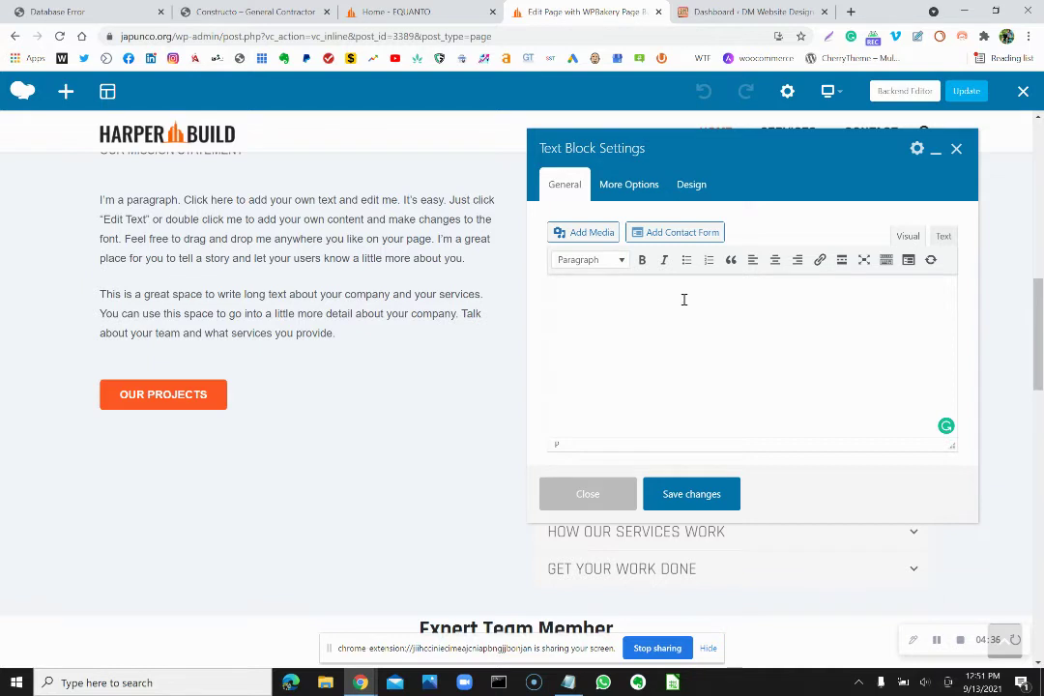
click(681, 500)
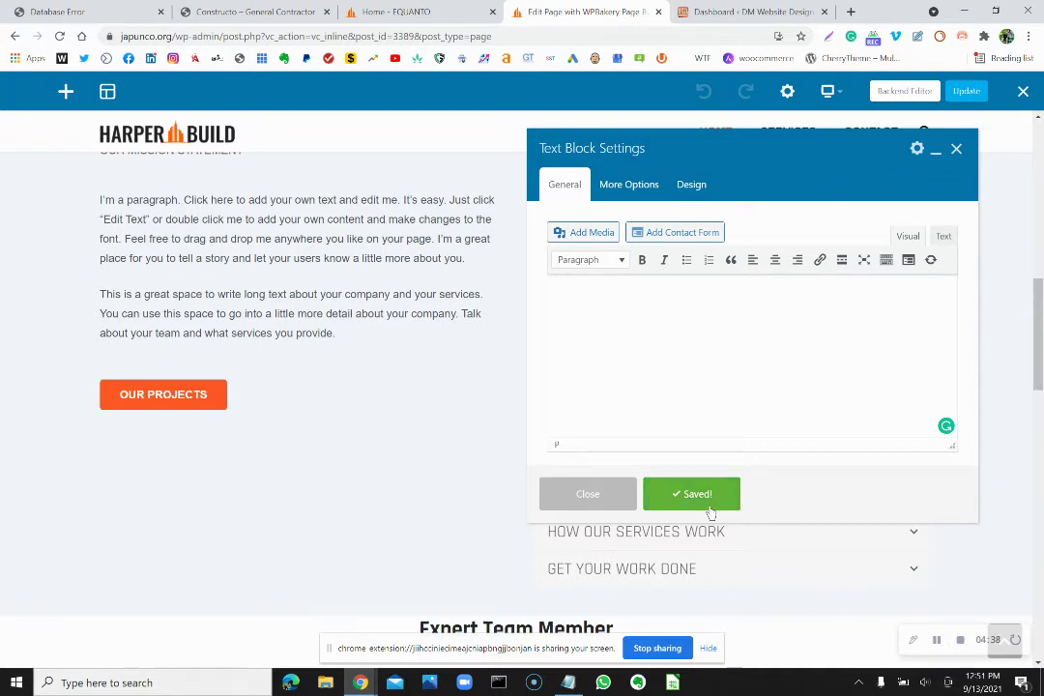
Close the Text Block Settings dialog, leaving the Best Construction Company panel visibly empty
click(957, 150)
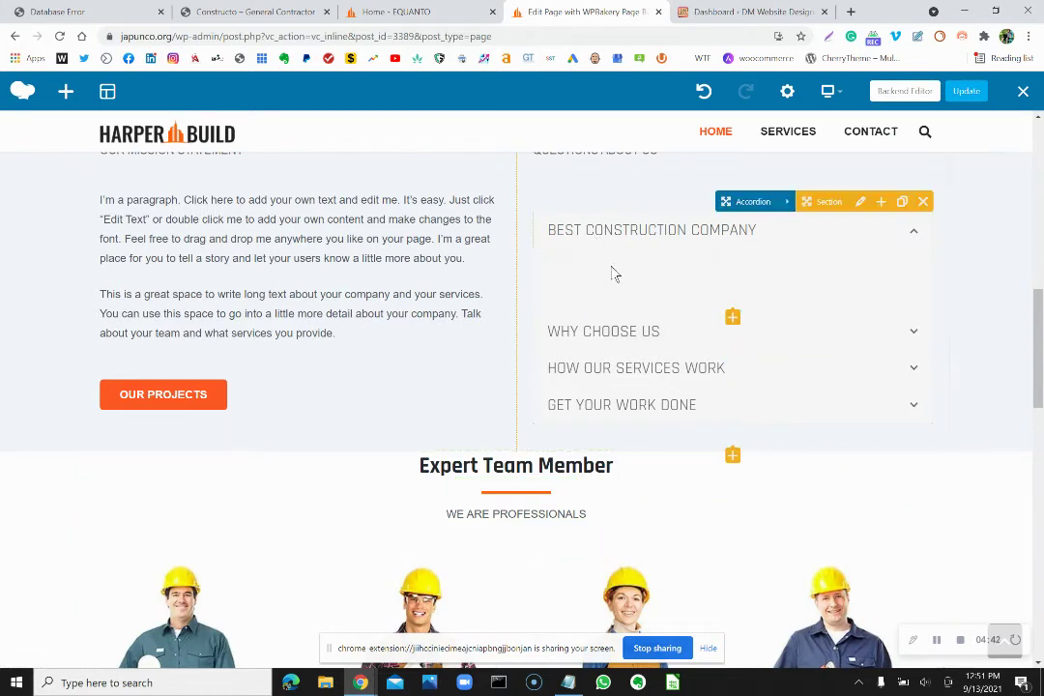
mouse_move(788, 284)
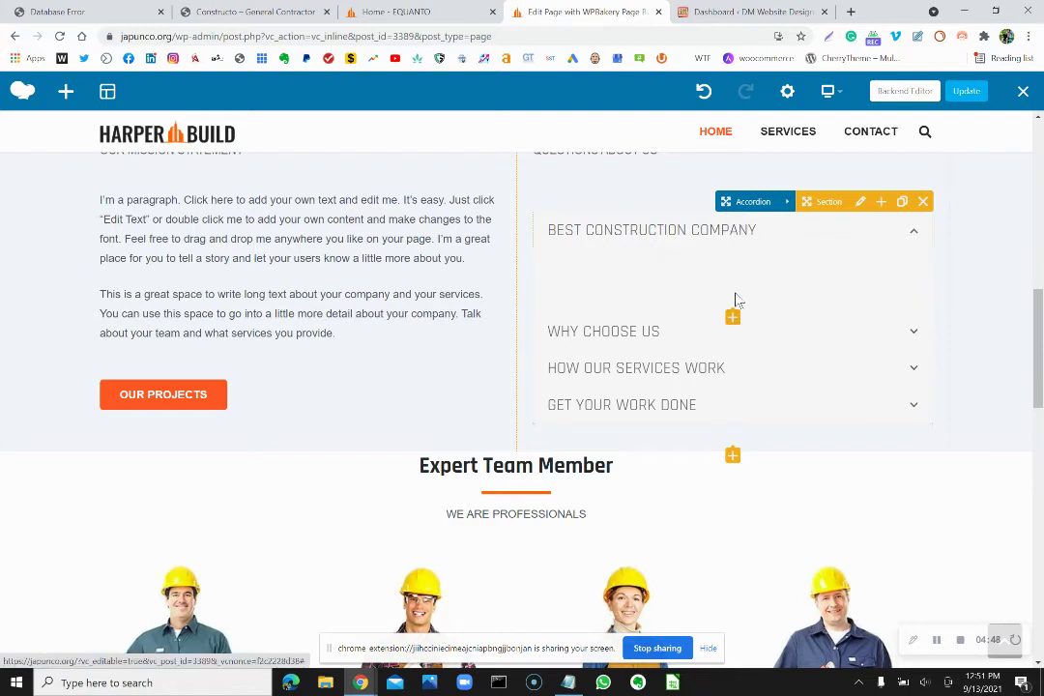
Reopen the empty text block and type 'Harper Builder is the best contsruction website ever!'
click(740, 288)
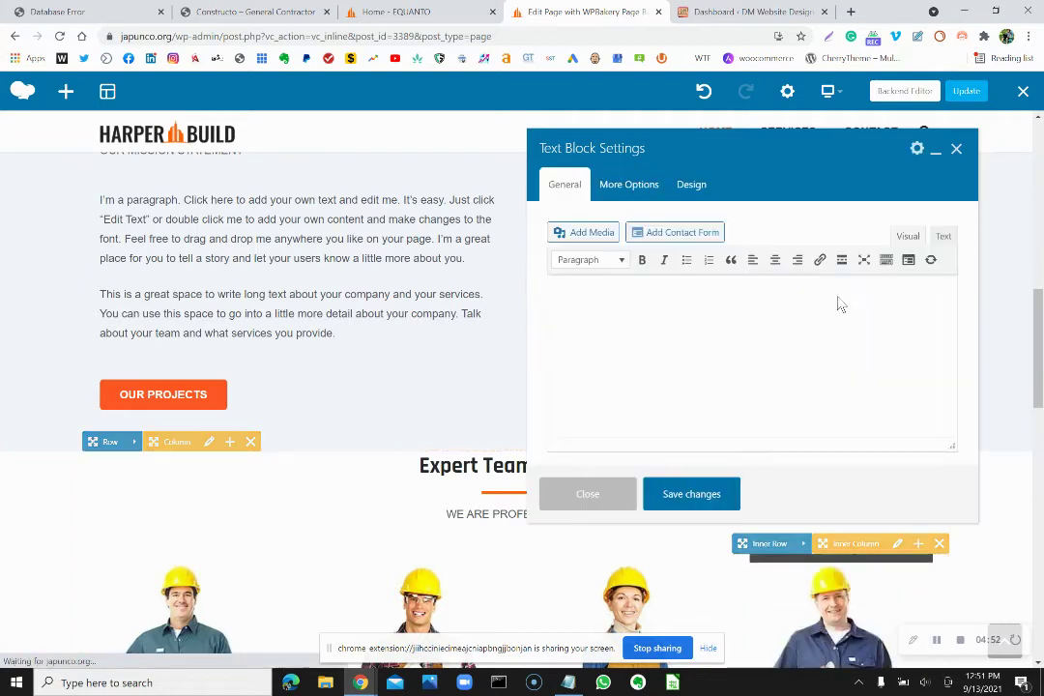
click(685, 327)
text(Harp)
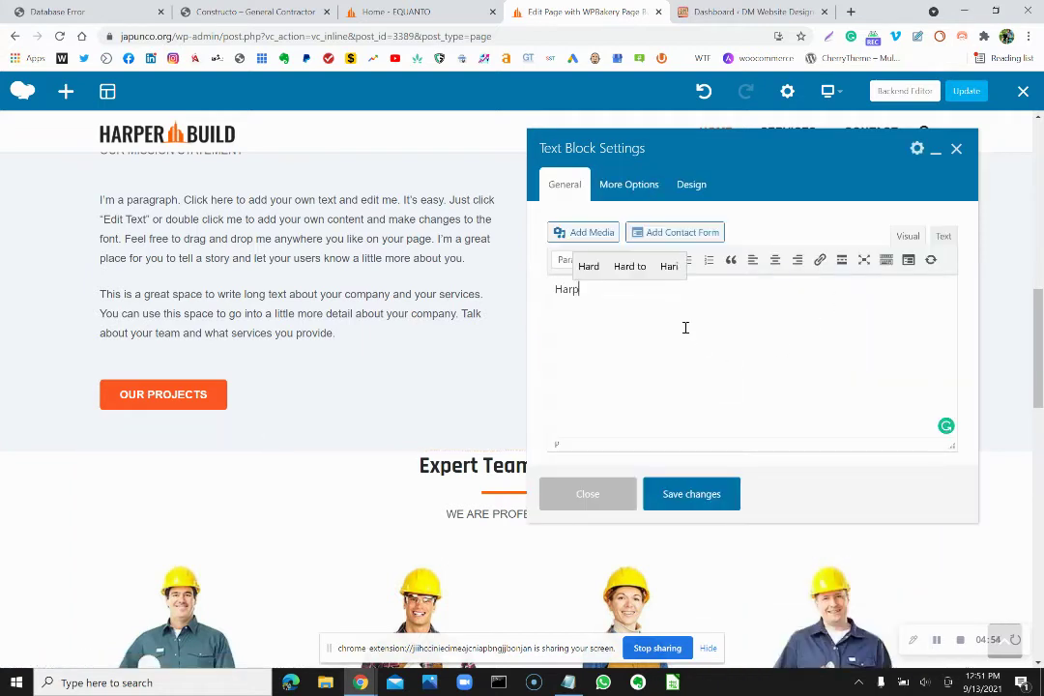
text(er Builder)
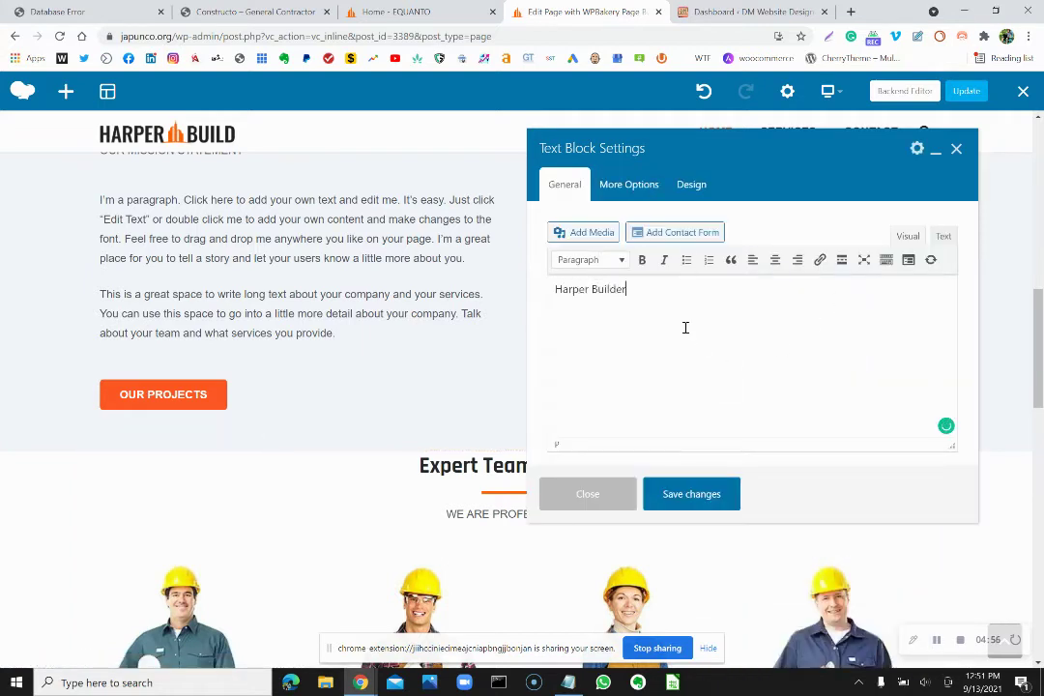
text( is the best conscr)
key(BackSpace)
key(BackSpace)
key(BackSpace)
key(BackSpace)
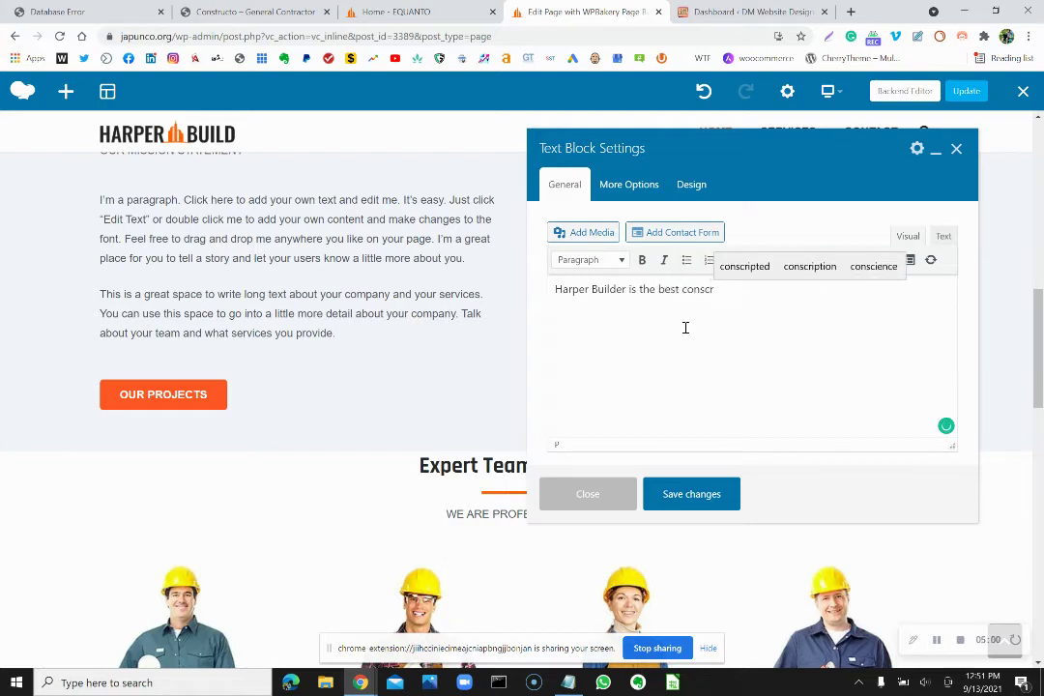
text(n)
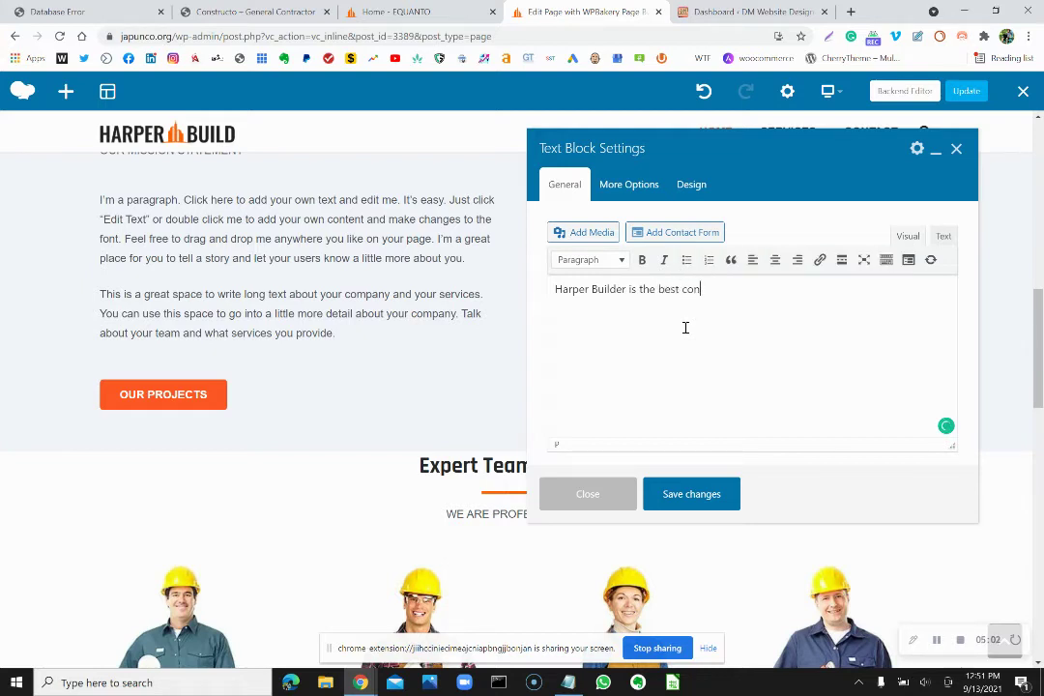
text(tsructi)
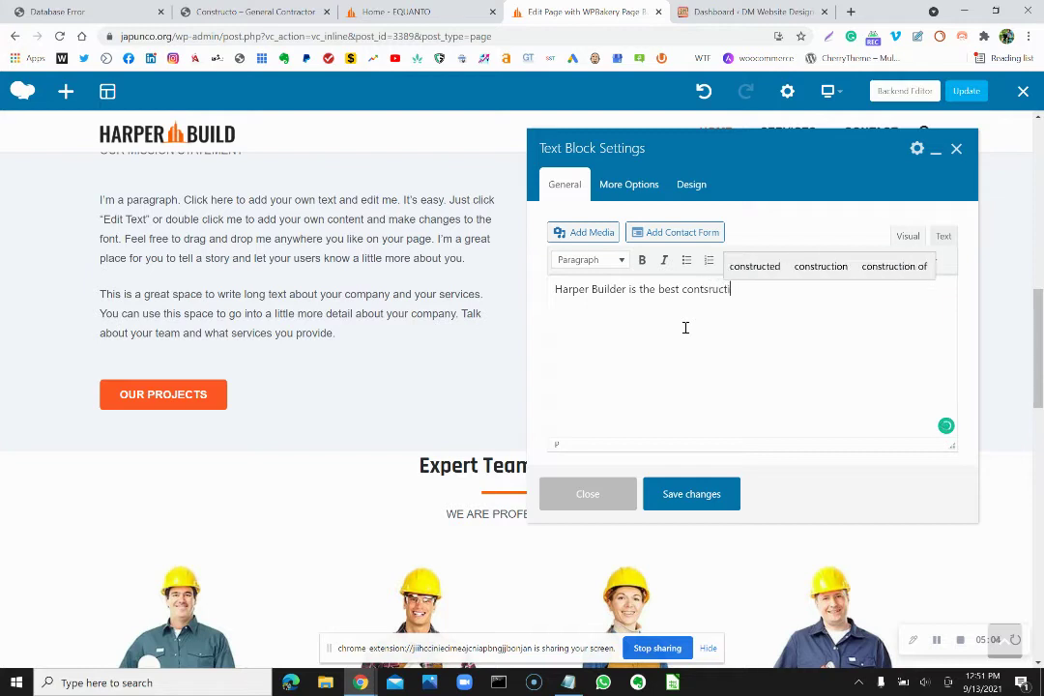
text(on website )
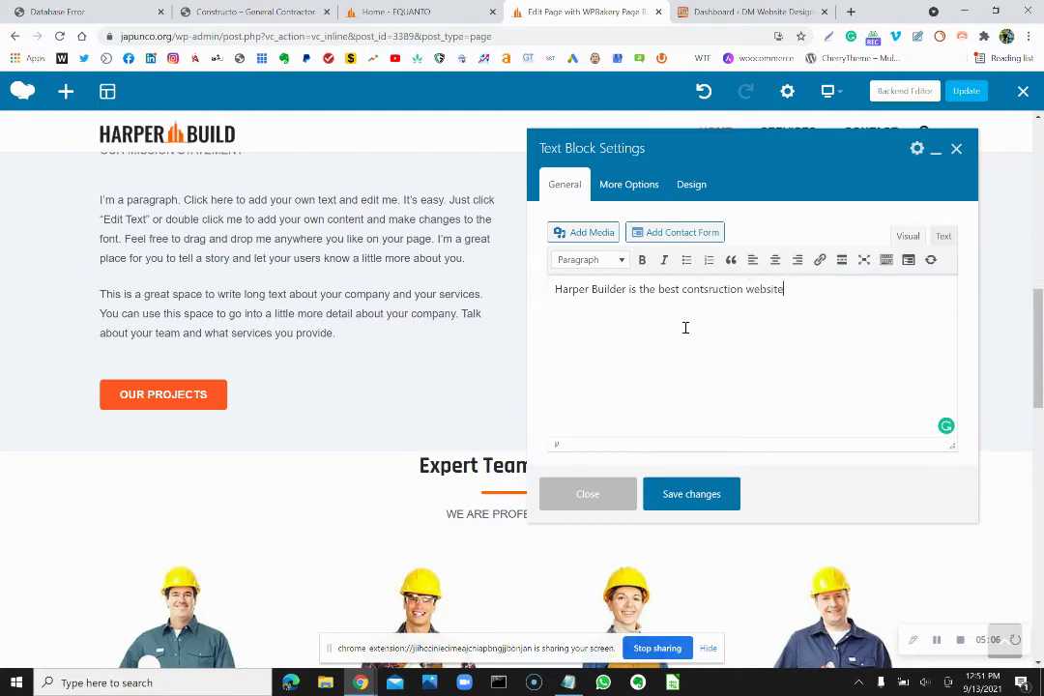
text(ever!)
Accept Grammarly's 'construction' spelling fix and save the text block
mouse_move(710, 296)
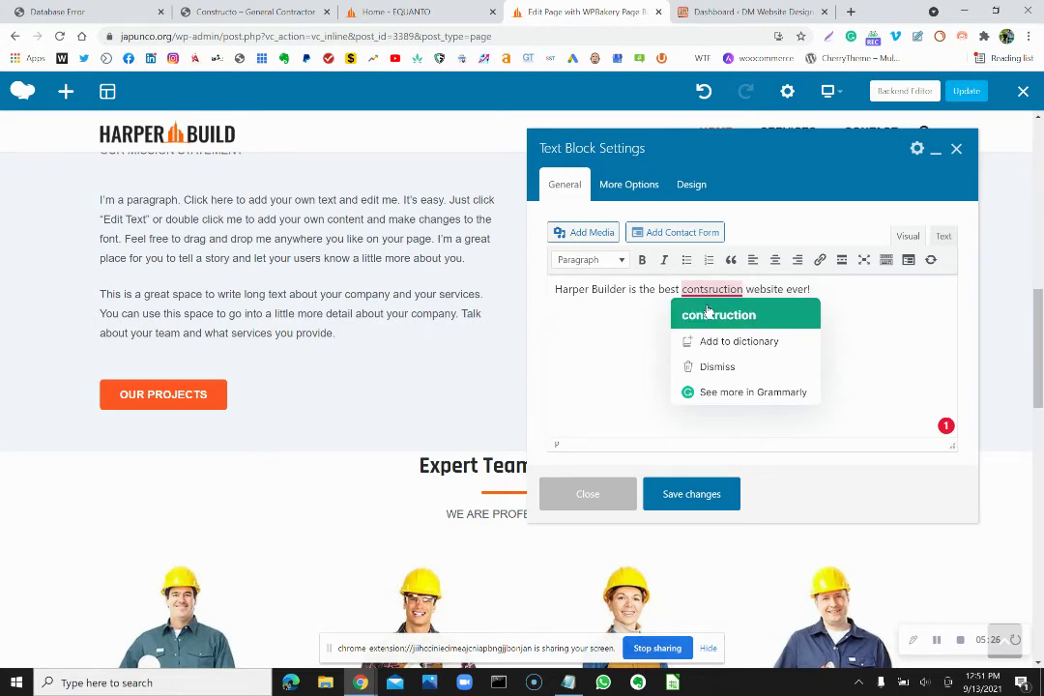
click(721, 319)
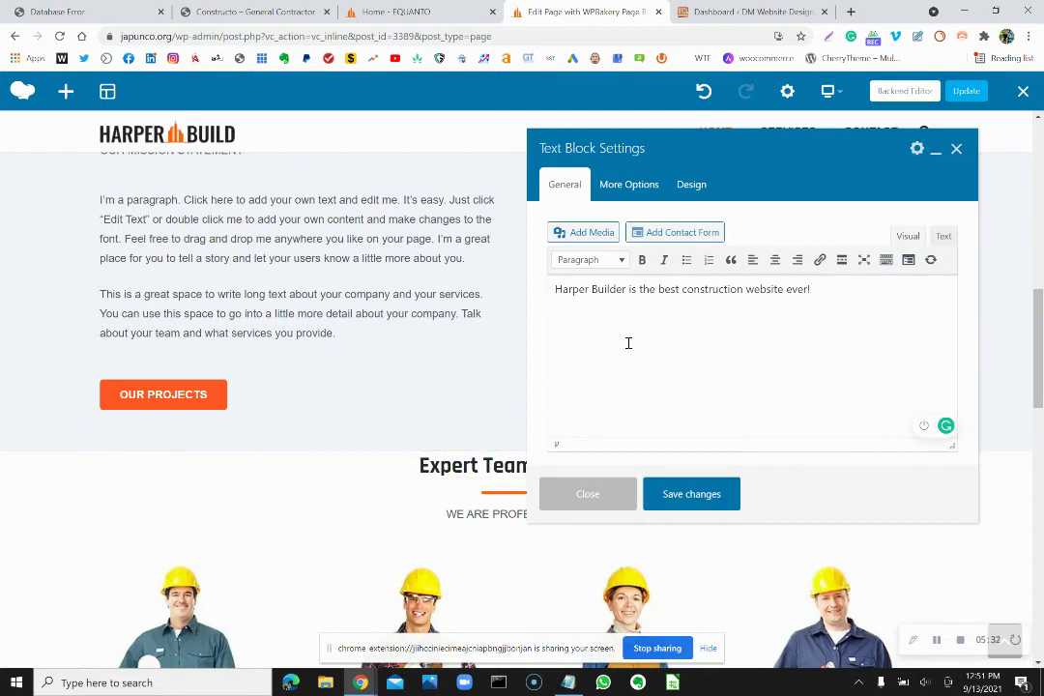
click(715, 498)
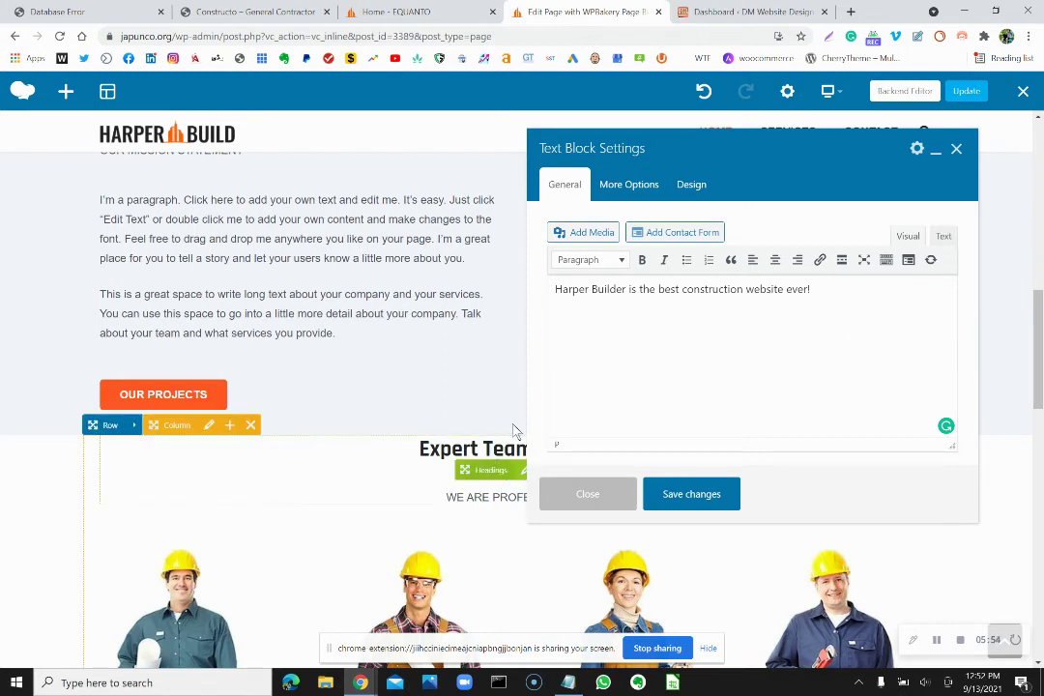
Save and close the text block, update the page, and exit the frontend editor
click(694, 499)
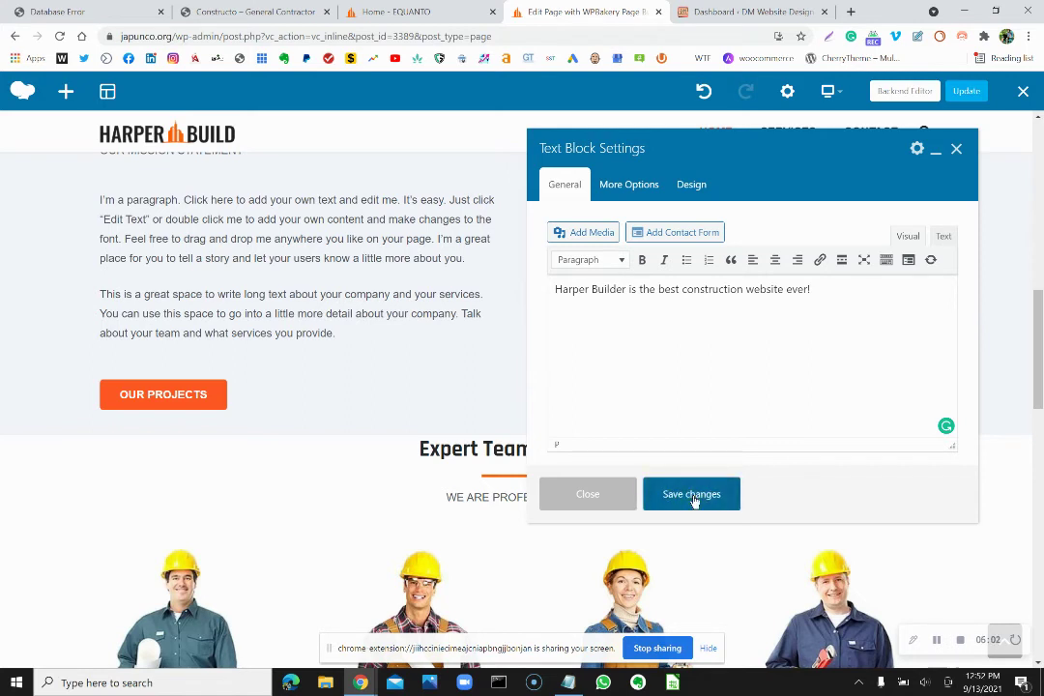
click(560, 500)
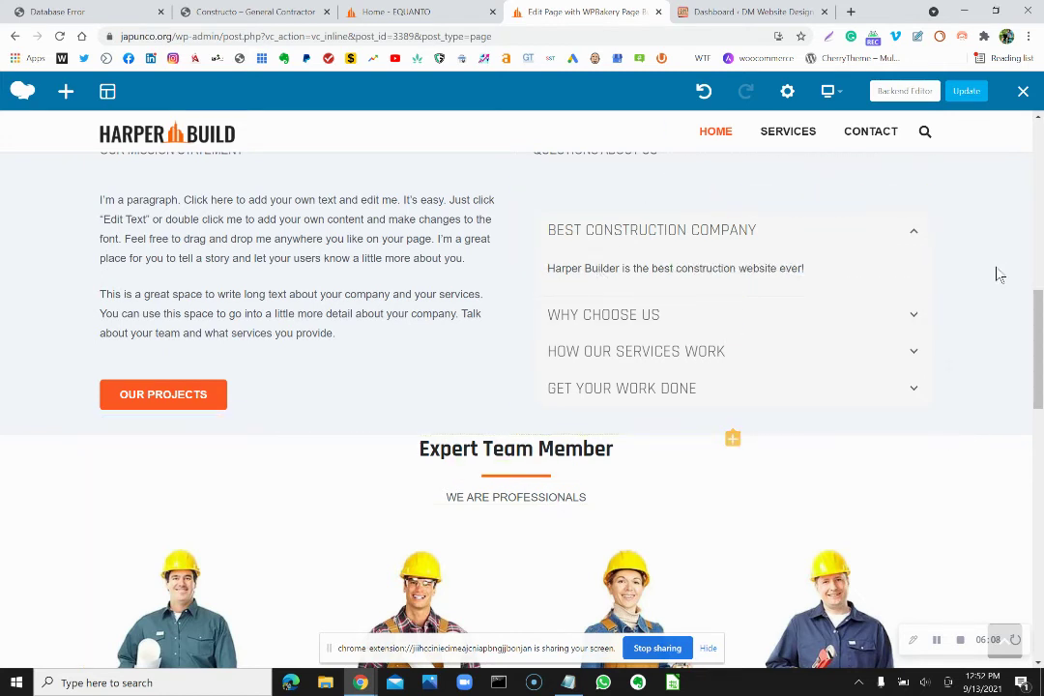
scroll(999, 276, up, 10)
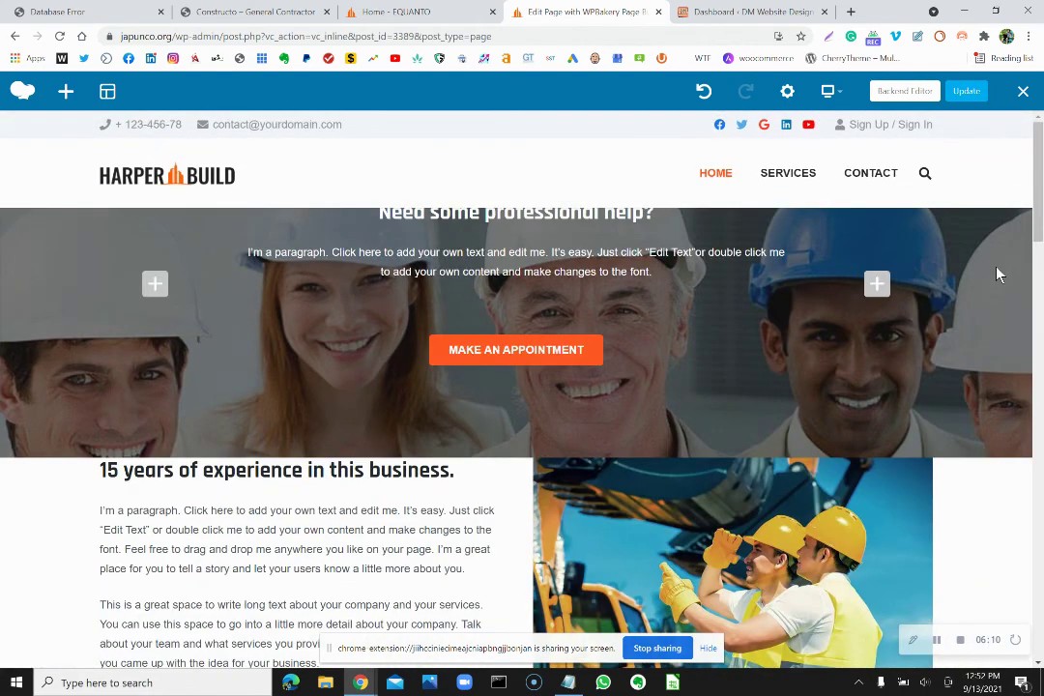
click(972, 91)
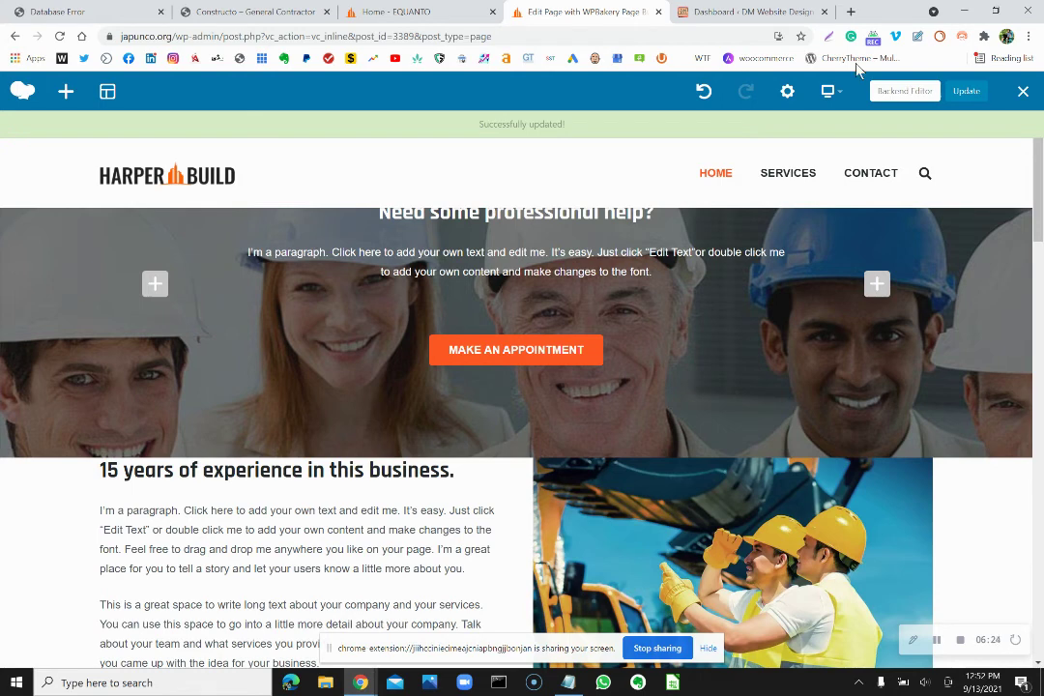
click(1023, 93)
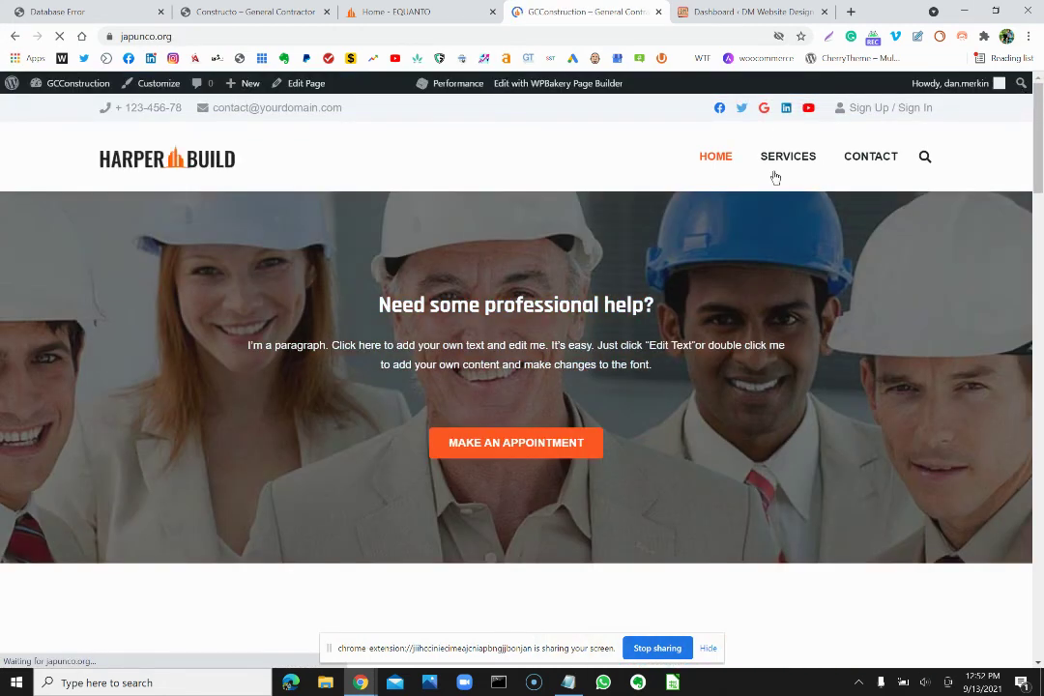
On the live page, expand Best Construction Company to confirm the new sentence, then check Why Choose Us
scroll(1009, 291, down, 5)
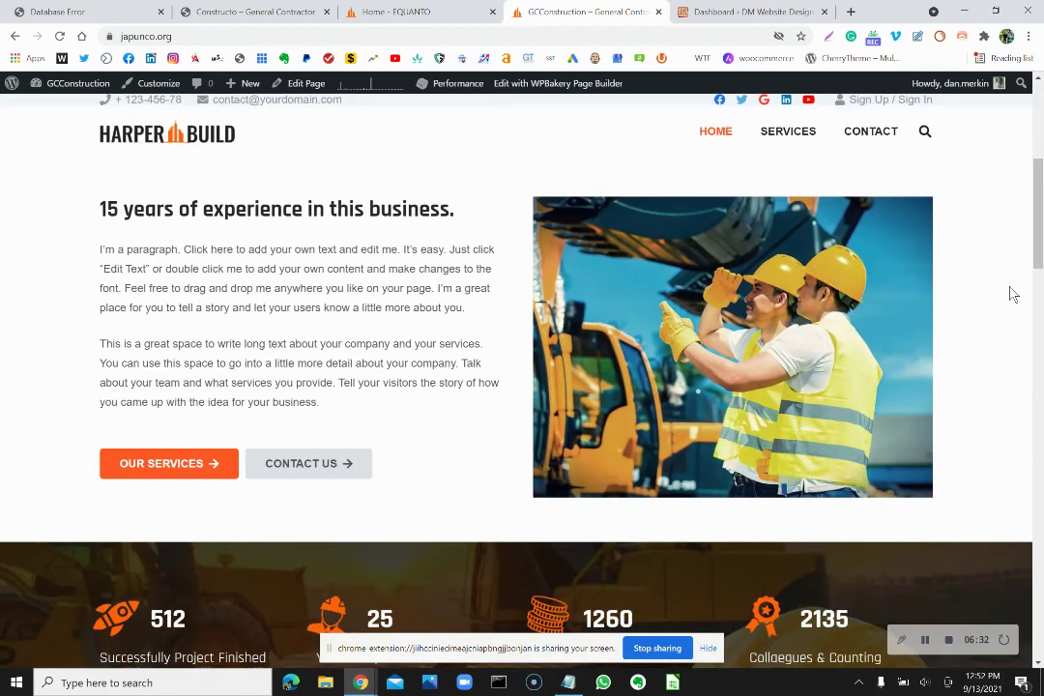
scroll(1009, 291, down, 7)
scroll(997, 287, up, 1)
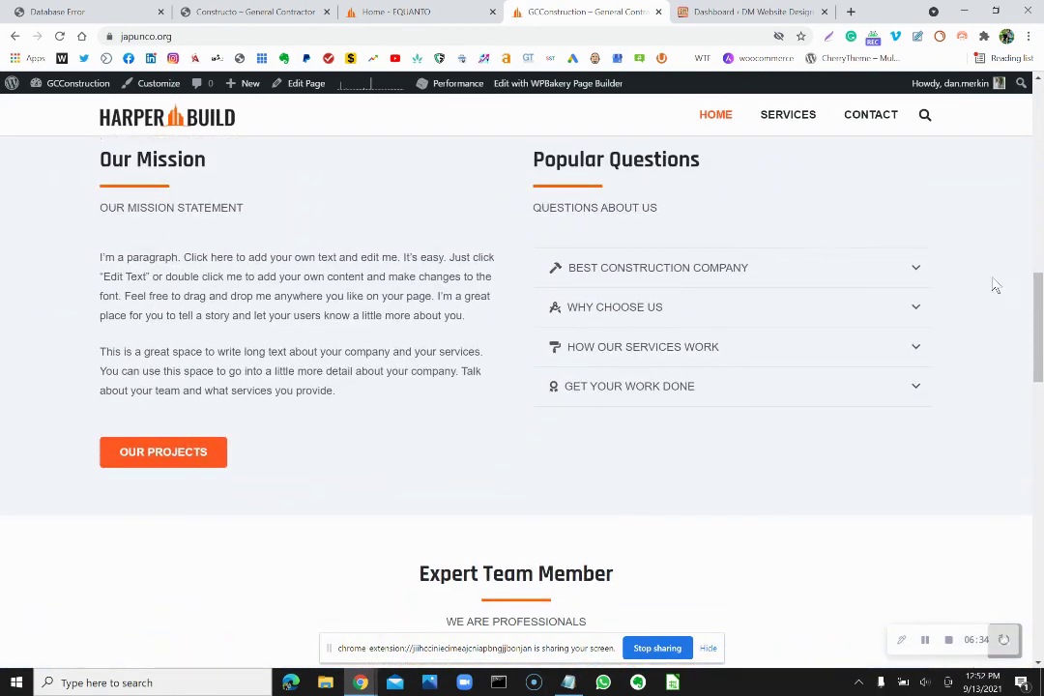
click(913, 274)
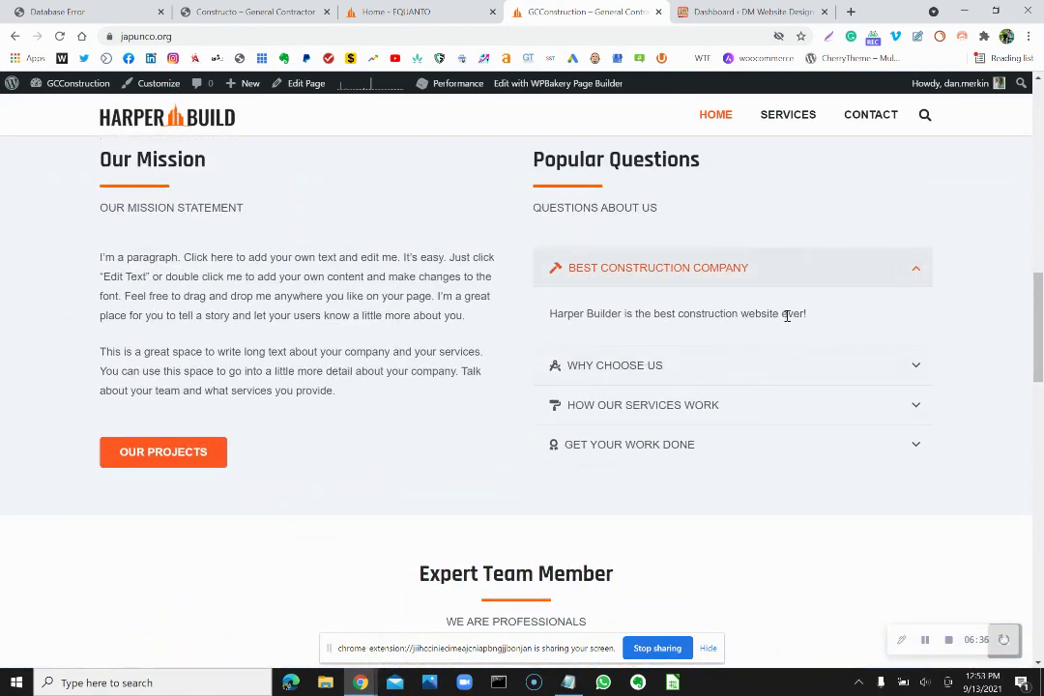
drag(804, 314, 459, 389)
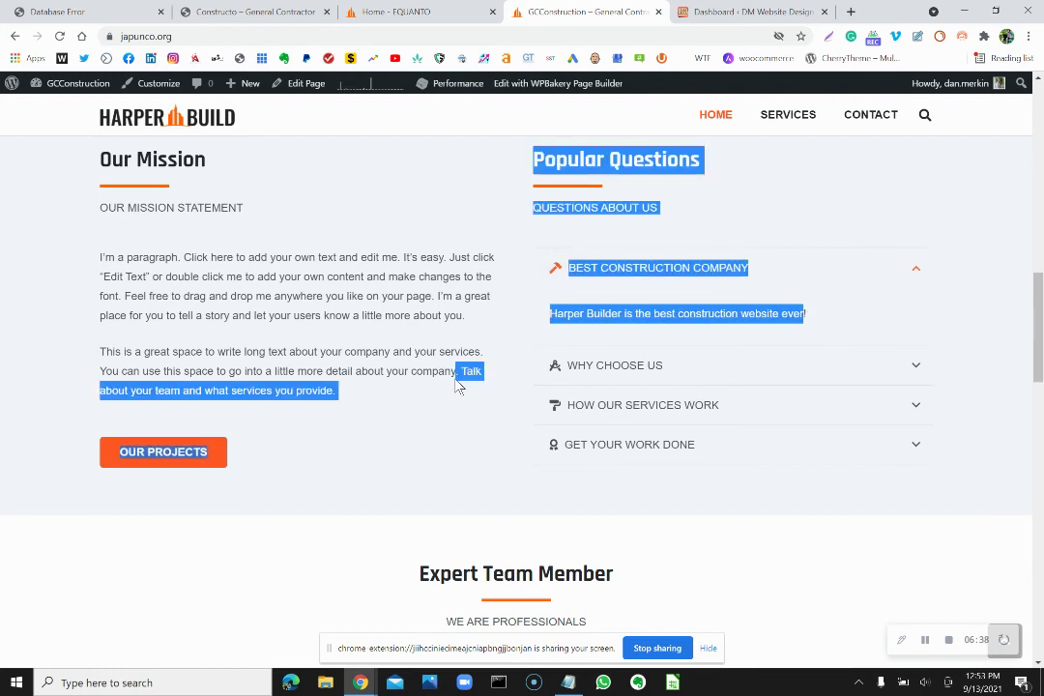
click(618, 353)
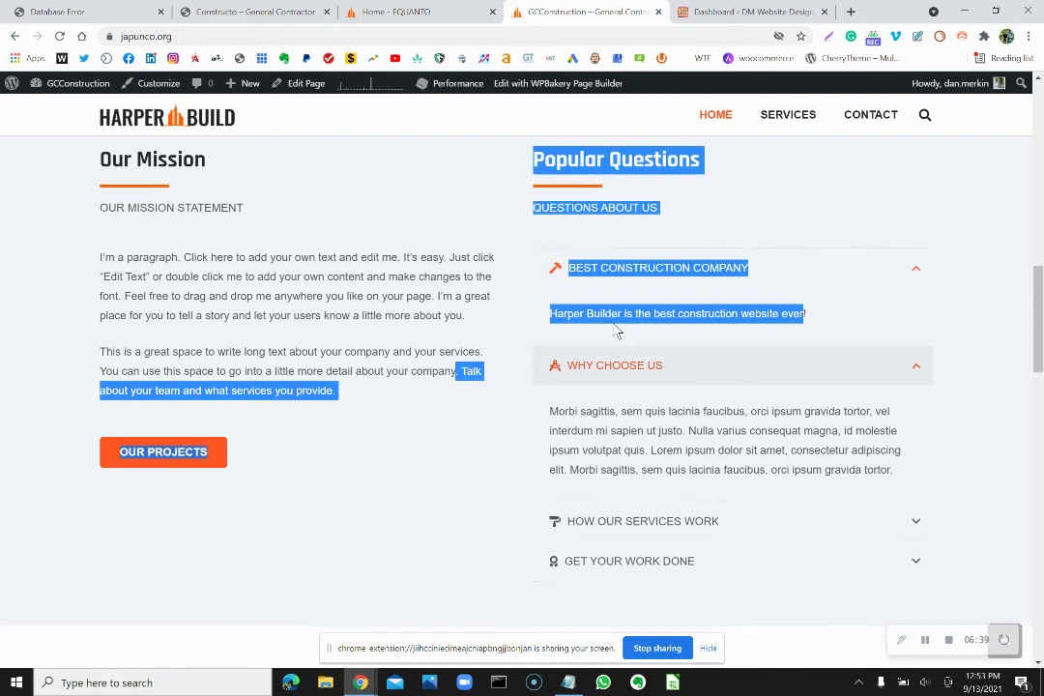
click(902, 371)
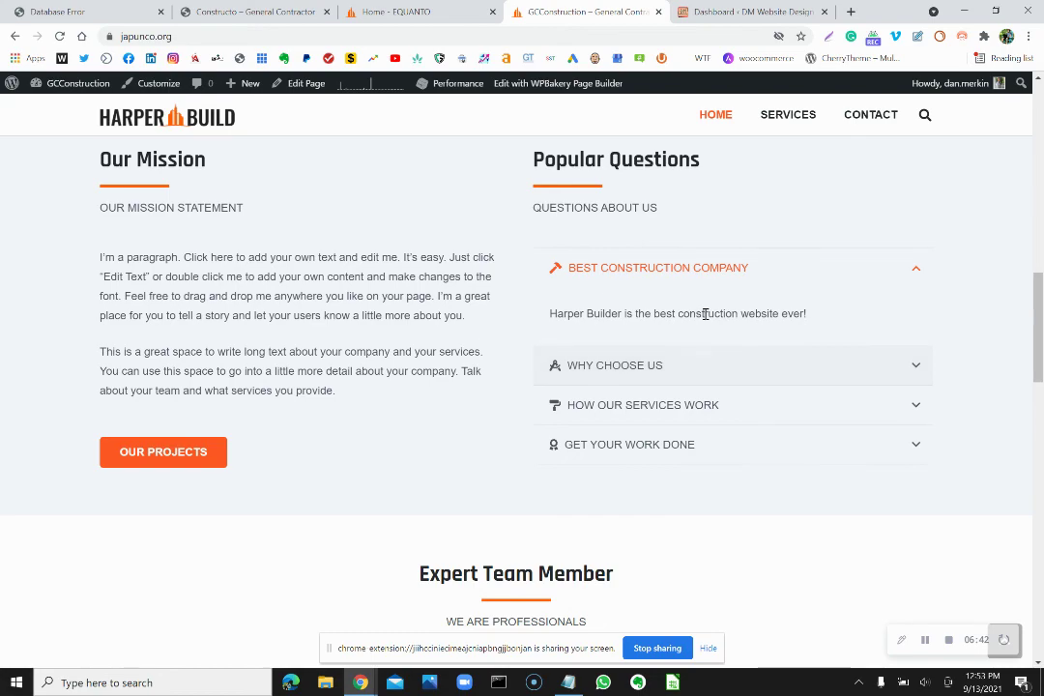
scroll(704, 311, down, 3)
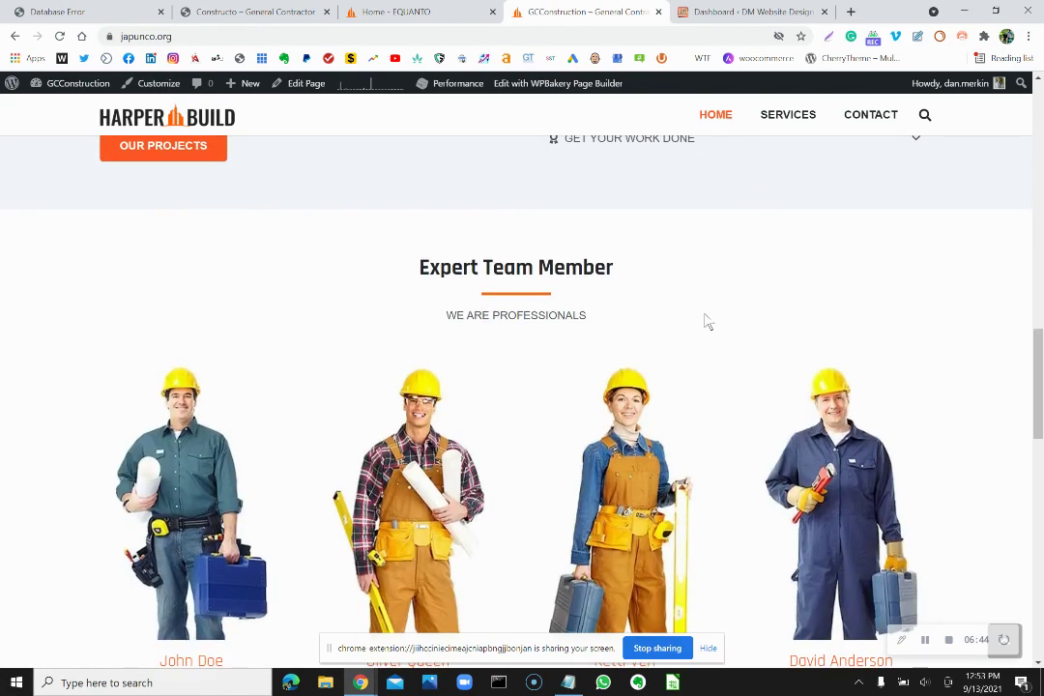
scroll(706, 319, up, 8)
scroll(706, 319, up, 3)
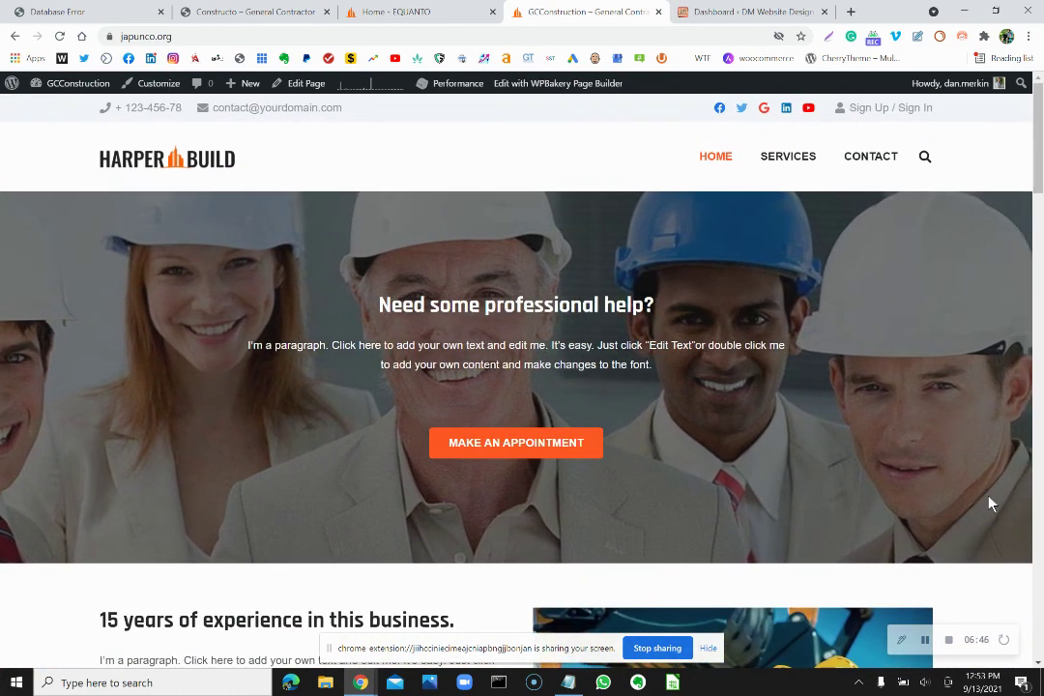